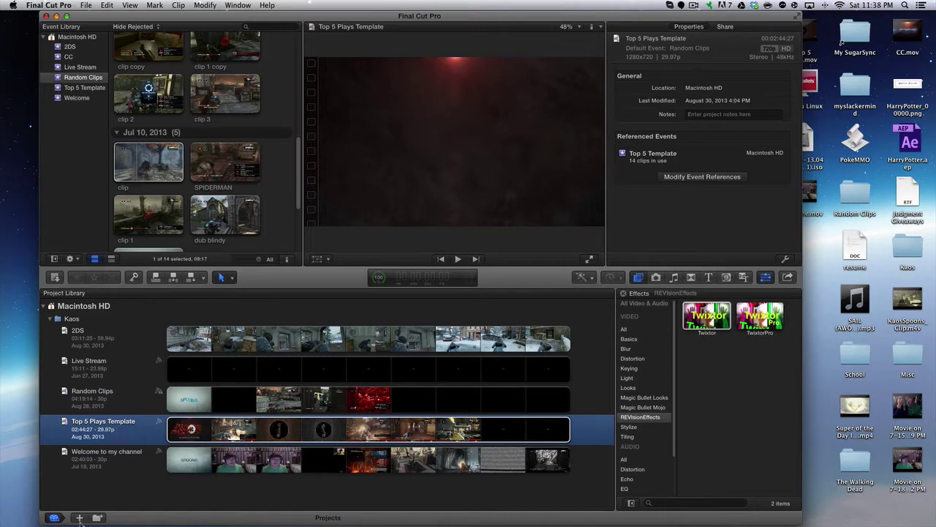
# Create a new project named 'Test Twixtor', correcting the typo in the name.
pyautogui.click(79, 517)
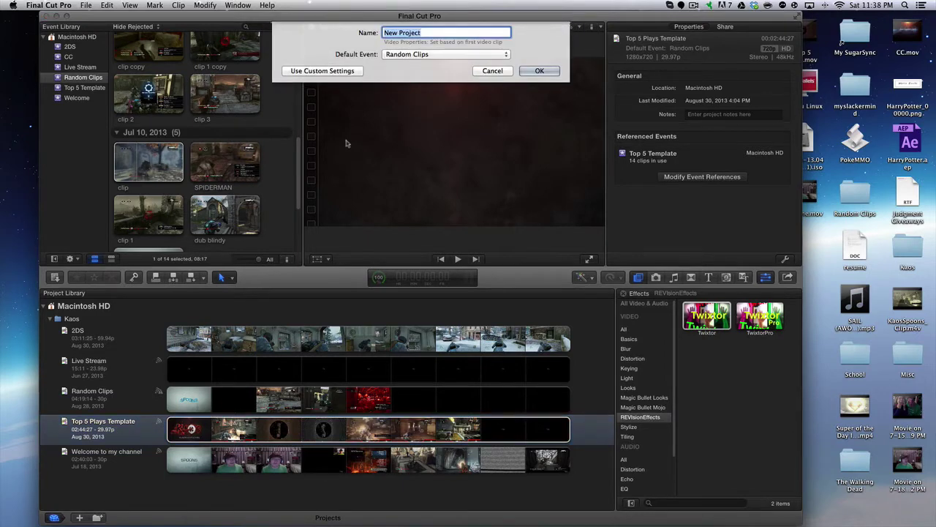
pyautogui.write('Test Twixgtor')
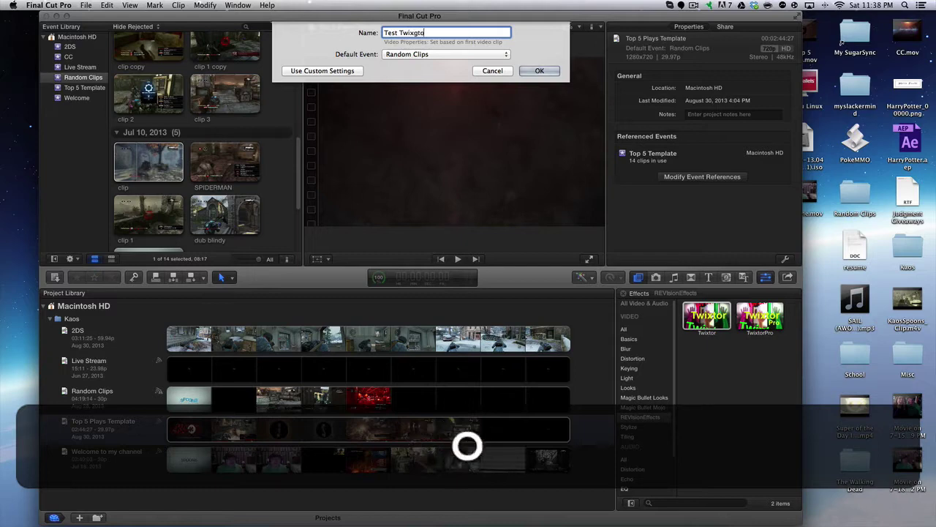
pyautogui.press('BackSpace')
pyautogui.press('BackSpace')
pyautogui.press('BackSpace')
pyautogui.press('BackSpace')
pyautogui.write('tor')
pyautogui.press('Return')
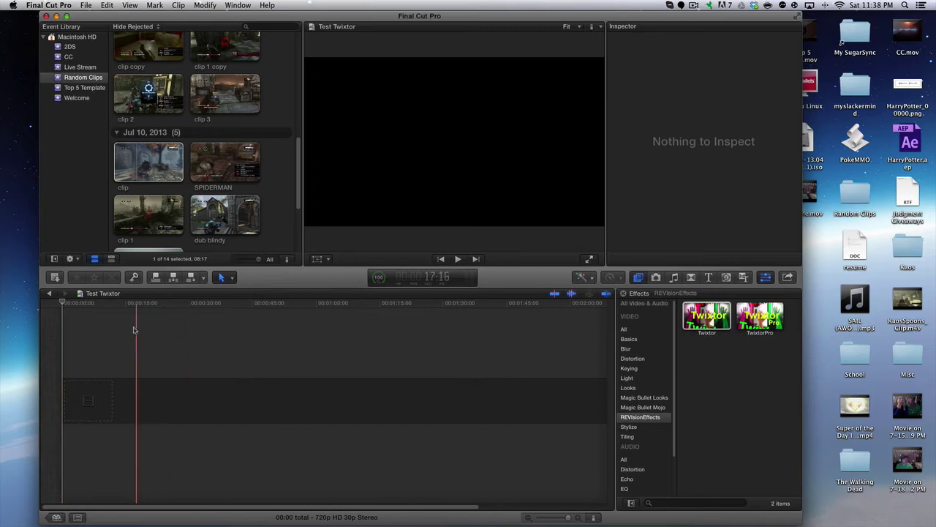
# Add the gameplay clip 'clip' to the timeline, zoom in and play it back.
pyautogui.moveTo(146, 172); pyautogui.dragTo(110, 401)
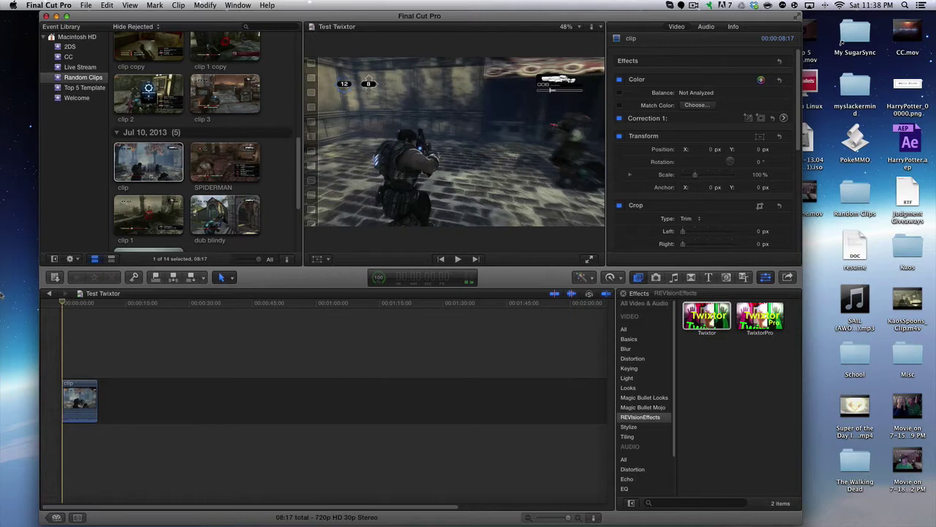
pyautogui.press('super')
pyautogui.press('super+equal')
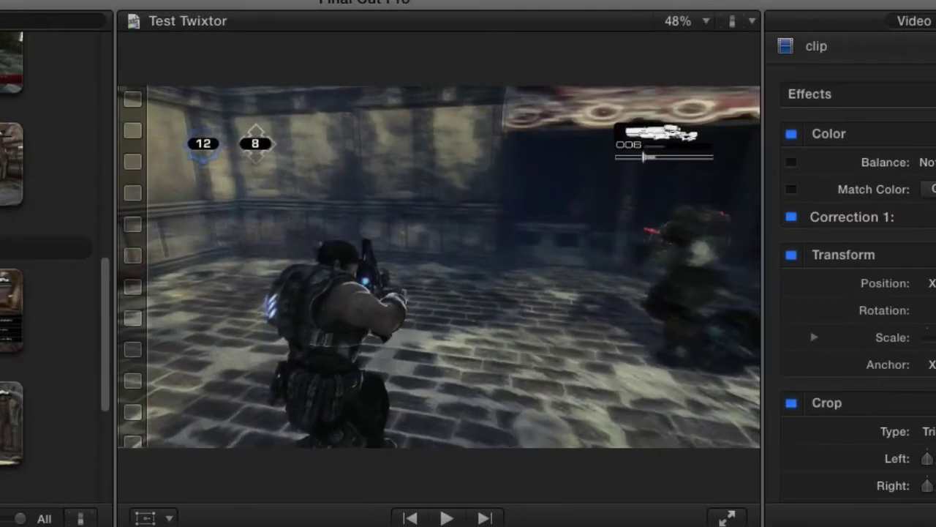
pyautogui.press('space')
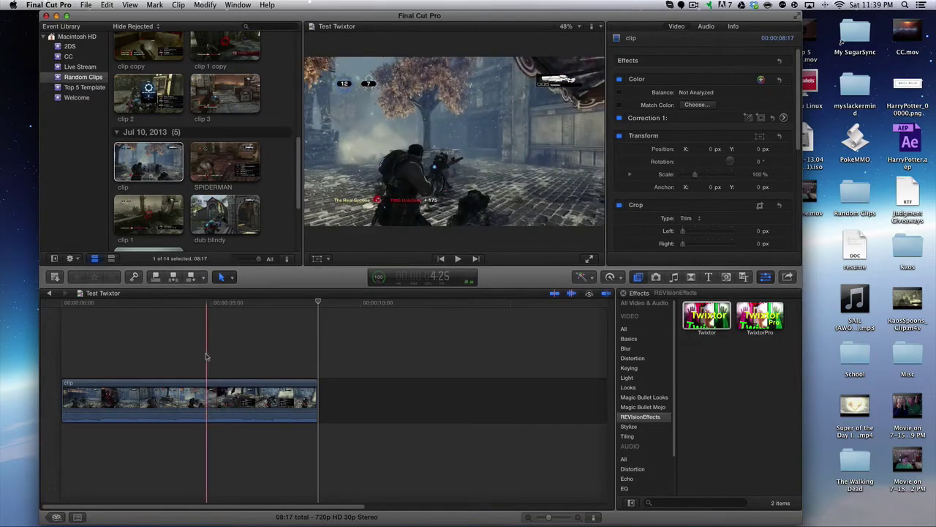
# Lower the system volume and split the gameplay clip at 5:07.
pyautogui.press('XF86AudioLowerVolume')
pyautogui.press('XF86AudioLowerVolume')
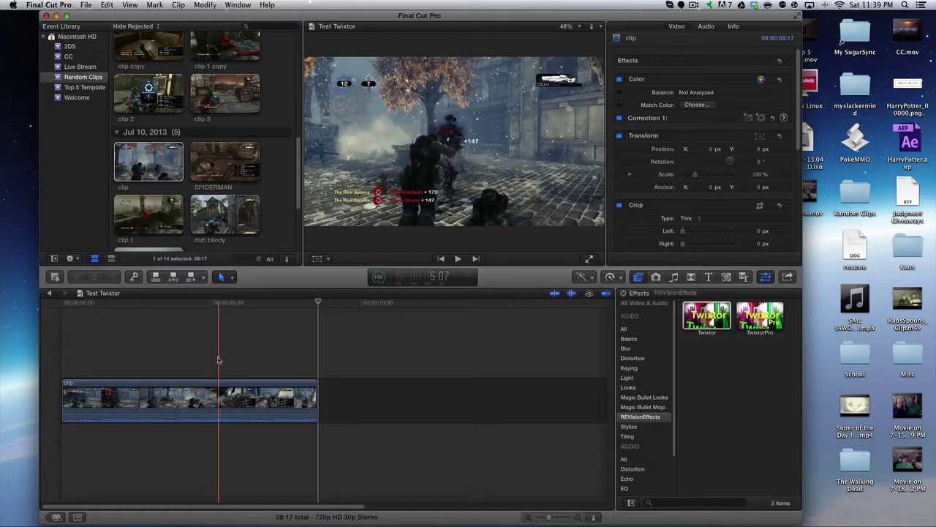
pyautogui.click(218, 359)
pyautogui.press('super+b')
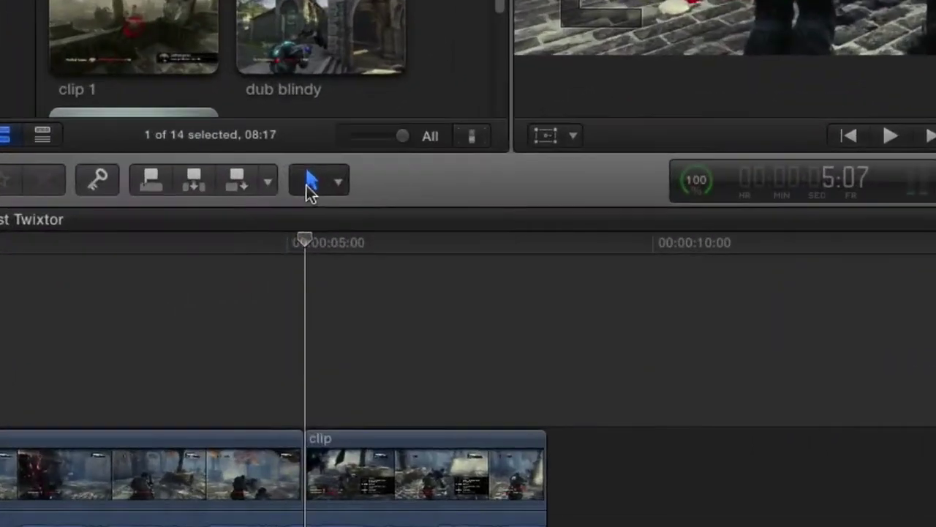
# Switch to the Blade tool, then back to the Select tool.
pyautogui.click(221, 277)
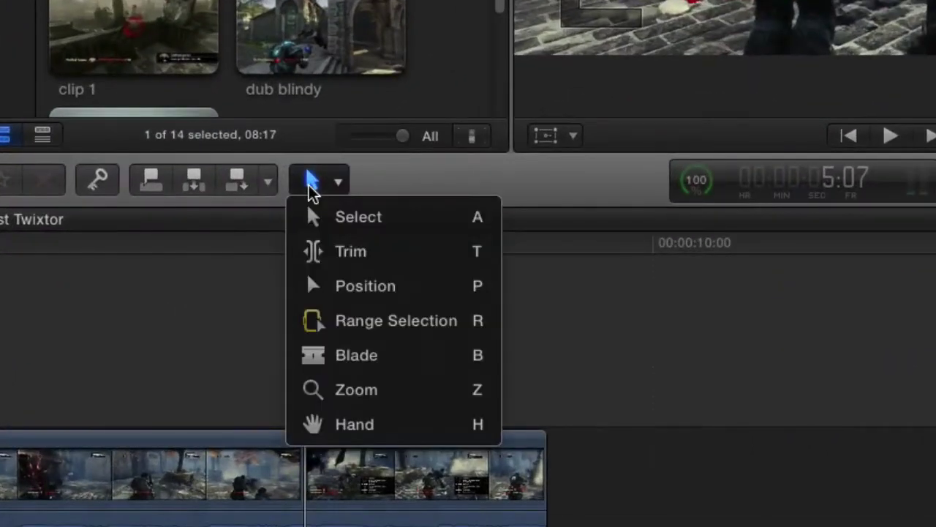
pyautogui.click(371, 373)
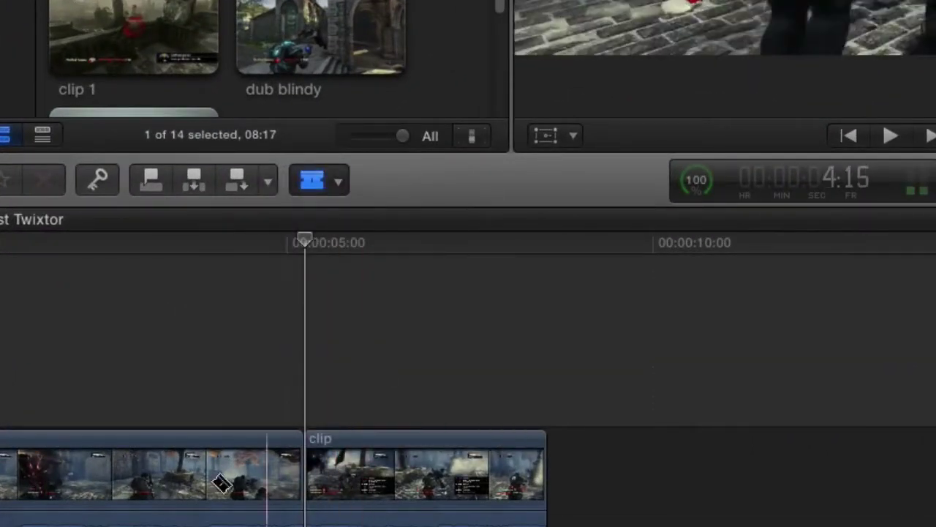
pyautogui.click(329, 177)
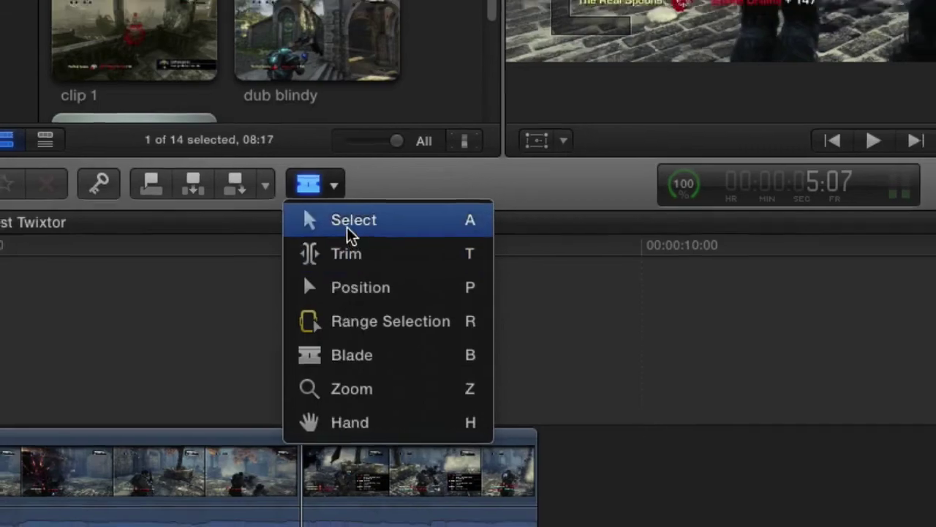
pyautogui.click(350, 230)
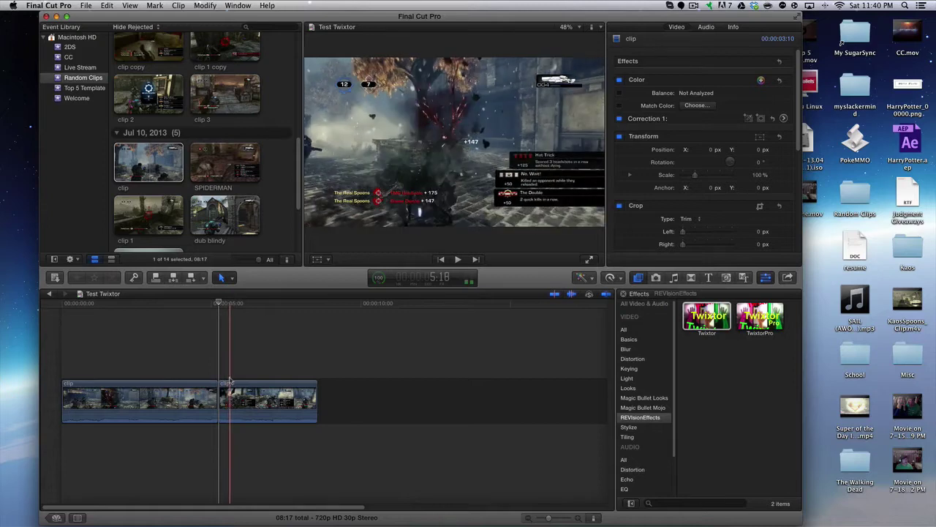
# Cut the second piece again at about 5:21 and zoom in on the cut.
pyautogui.click(230, 380)
pyautogui.press('cmd+b')
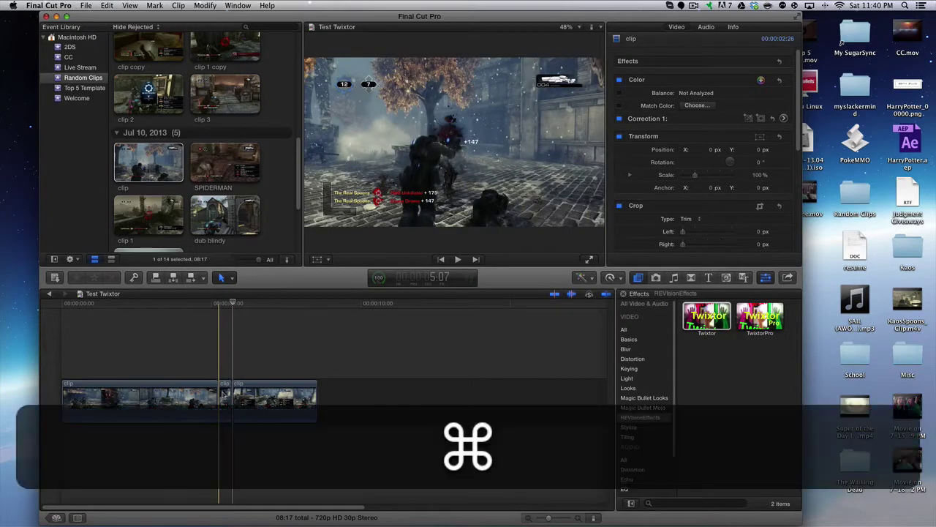
pyautogui.press('super+equal')
pyautogui.press('super+equal')
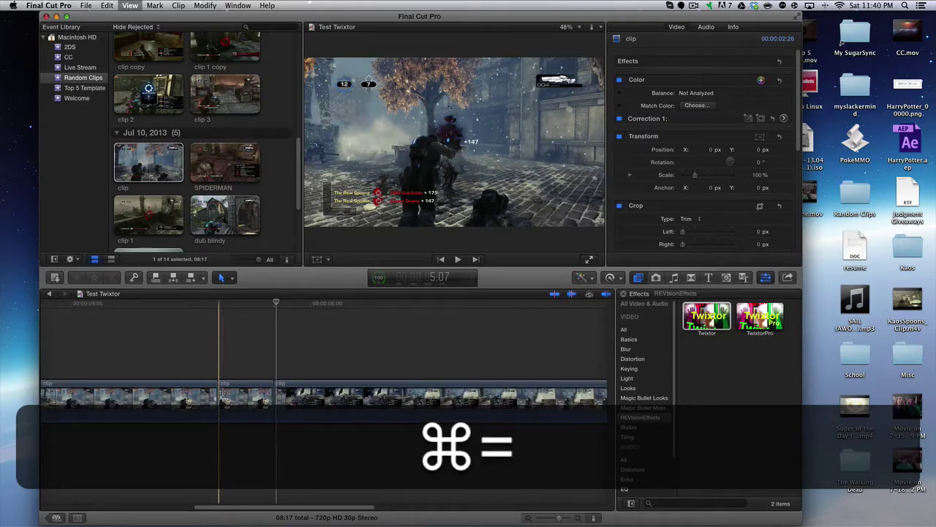
# Apply the Twixtor effect to the short middle piece.
pyautogui.click(235, 398)
pyautogui.click(210, 300)
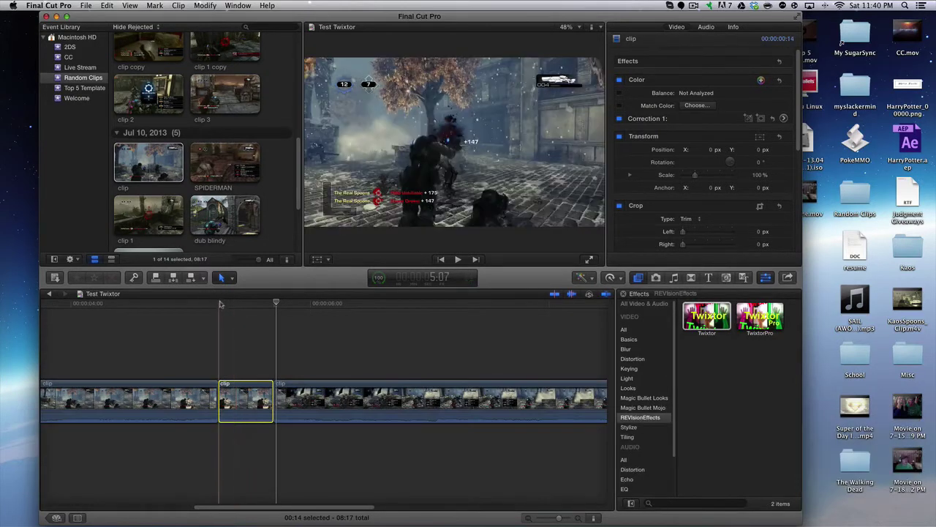
pyautogui.moveTo(709, 319); pyautogui.dragTo(256, 411)
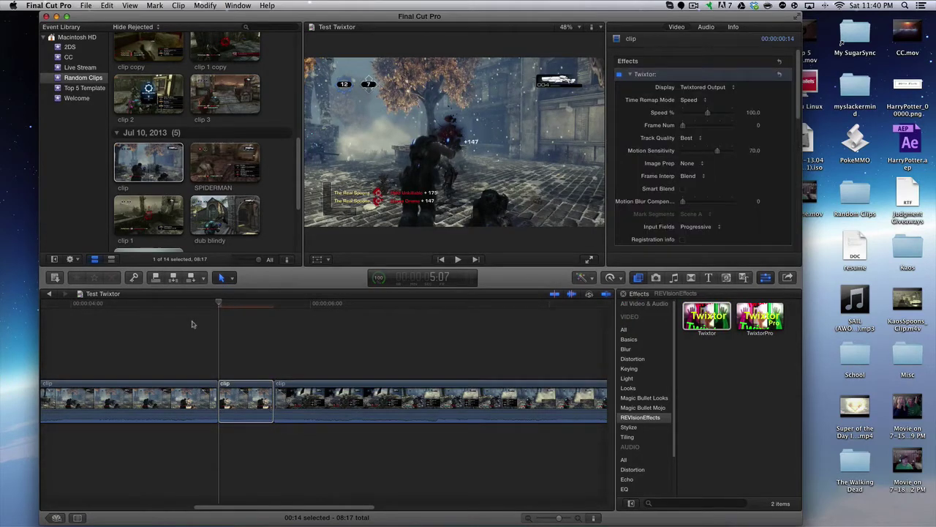
pyautogui.click(65, 323)
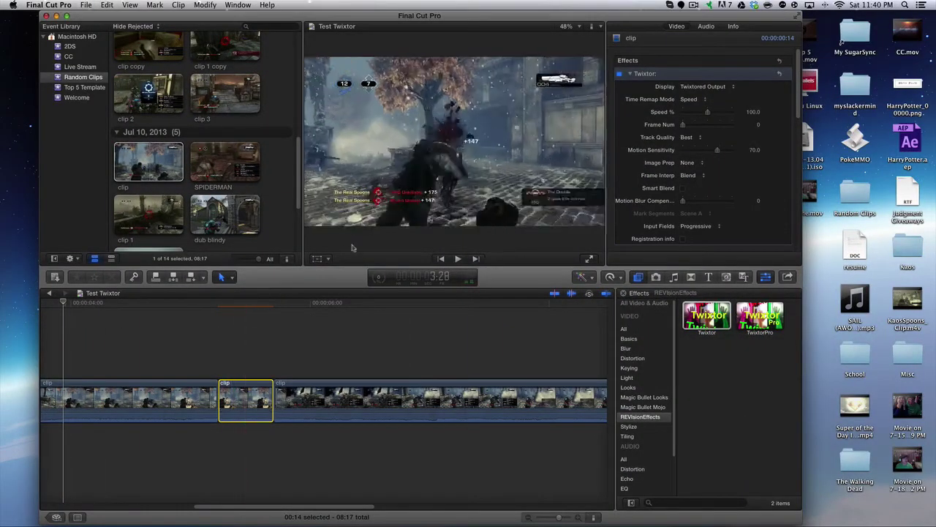
pyautogui.click(378, 277)
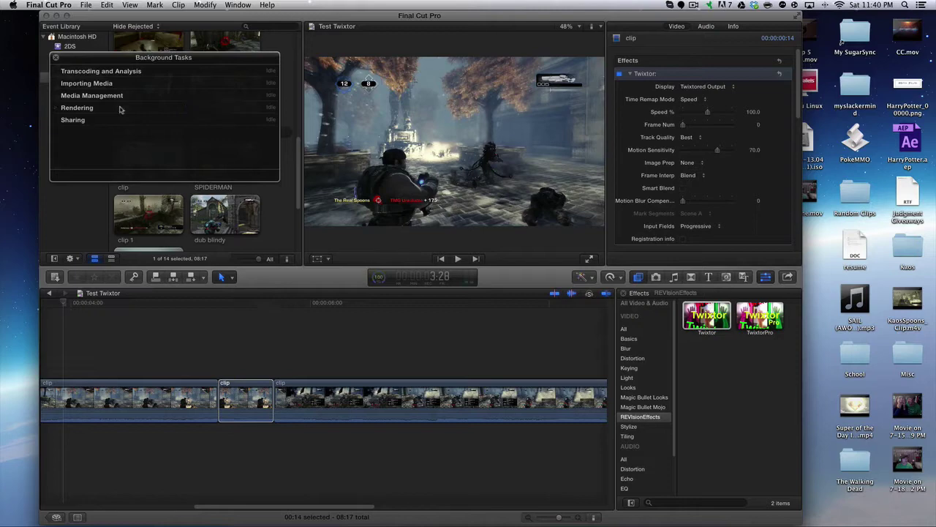
pyautogui.click(57, 58)
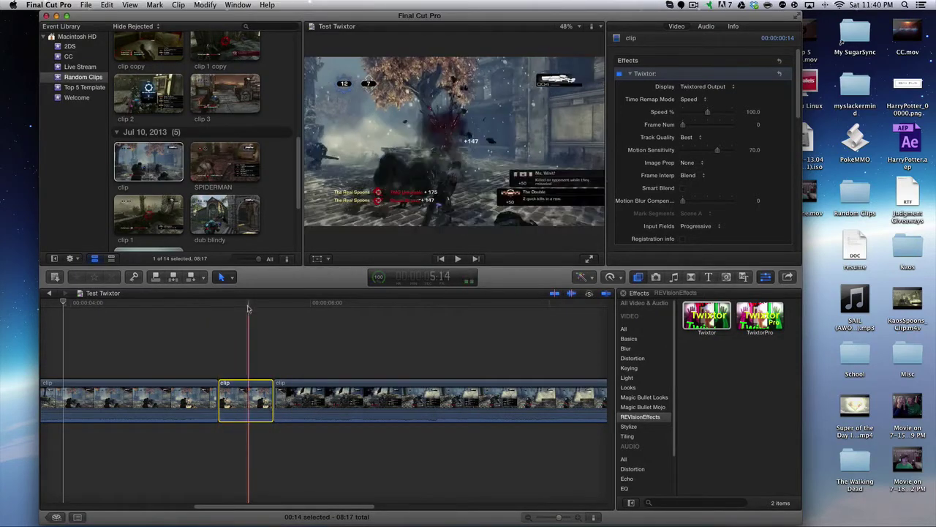
pyautogui.press('space')
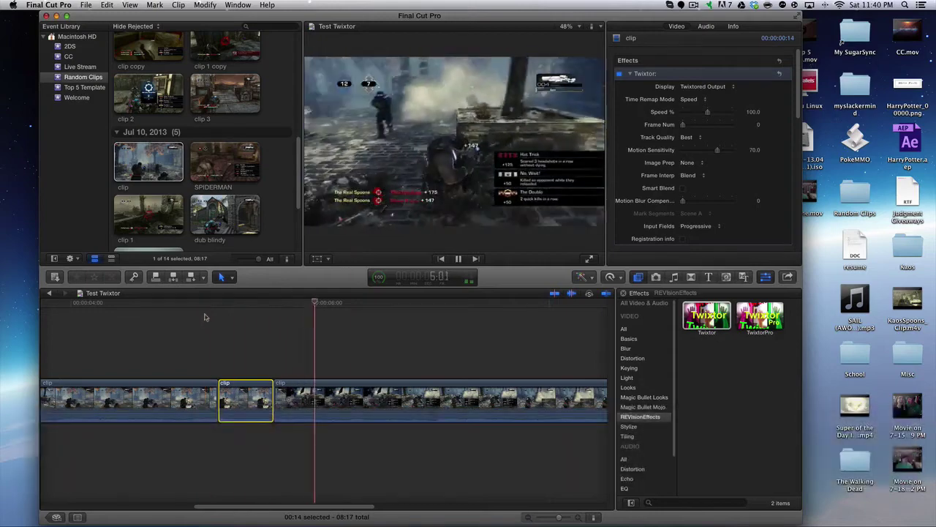
pyautogui.press('space')
pyautogui.click(219, 319)
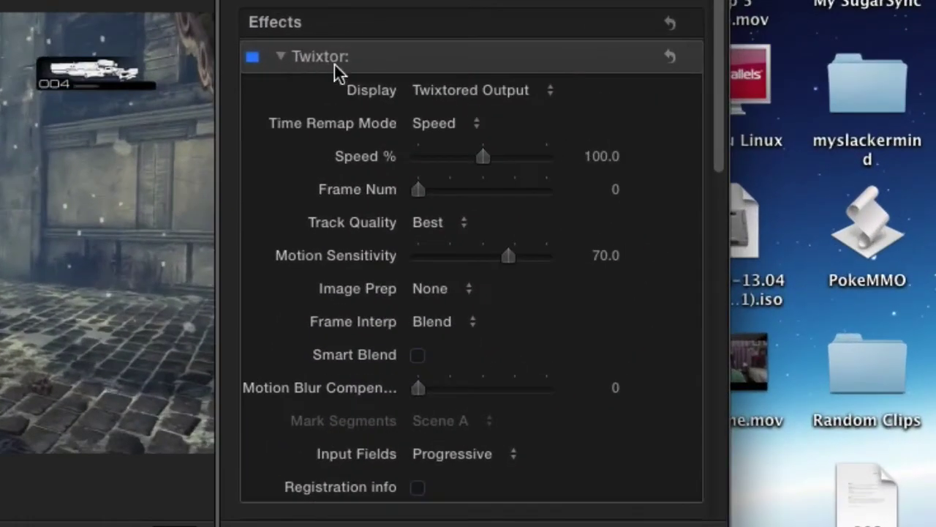
# Review the Twixtor settings, keeping Blend frame interpolation.
pyautogui.click(282, 57)
pyautogui.click(282, 57)
pyautogui.scroll(-3, 379, 399)
pyautogui.scroll(3, 379, 399)
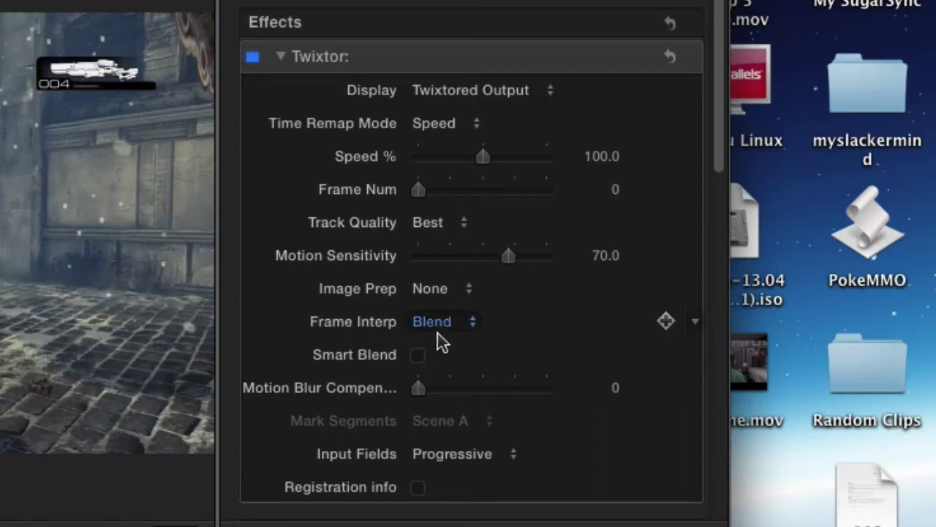
pyautogui.click(461, 329)
pyautogui.click(448, 306)
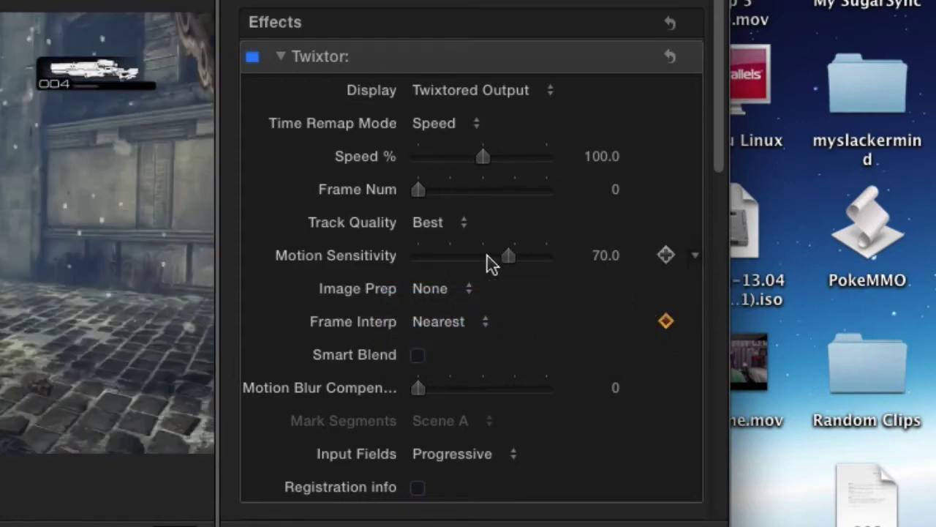
# Set Motion Sensitivity to 0, keyframe Speed % at 100, and park at the middle clip's end.
pyautogui.click(611, 259)
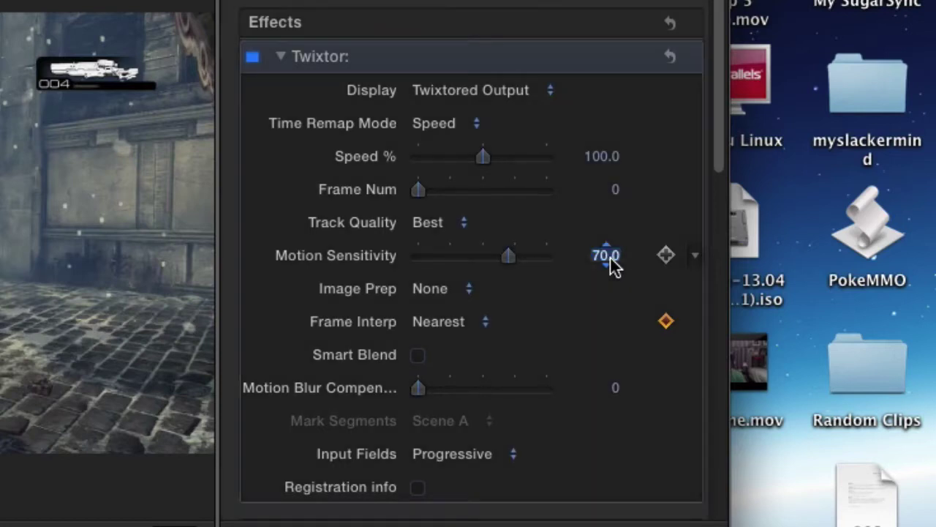
pyautogui.write('0')
pyautogui.press('Return')
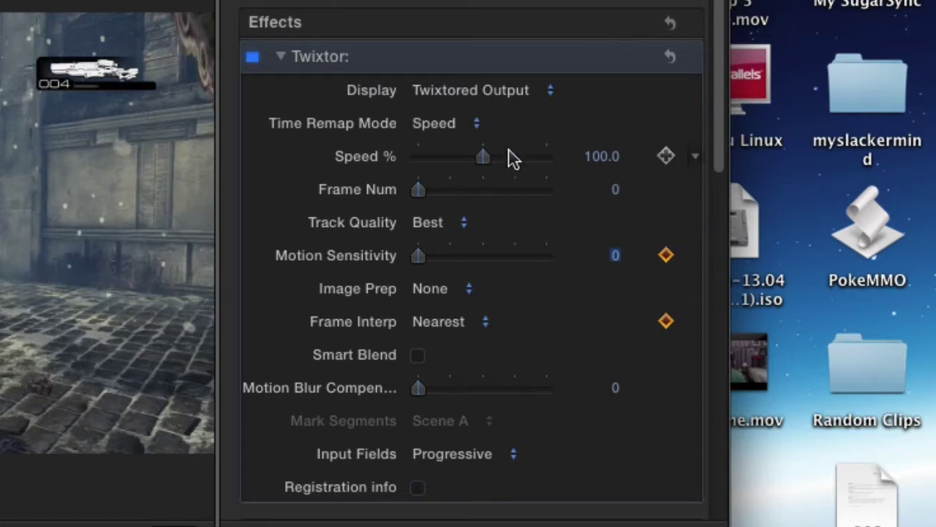
pyautogui.click(590, 156)
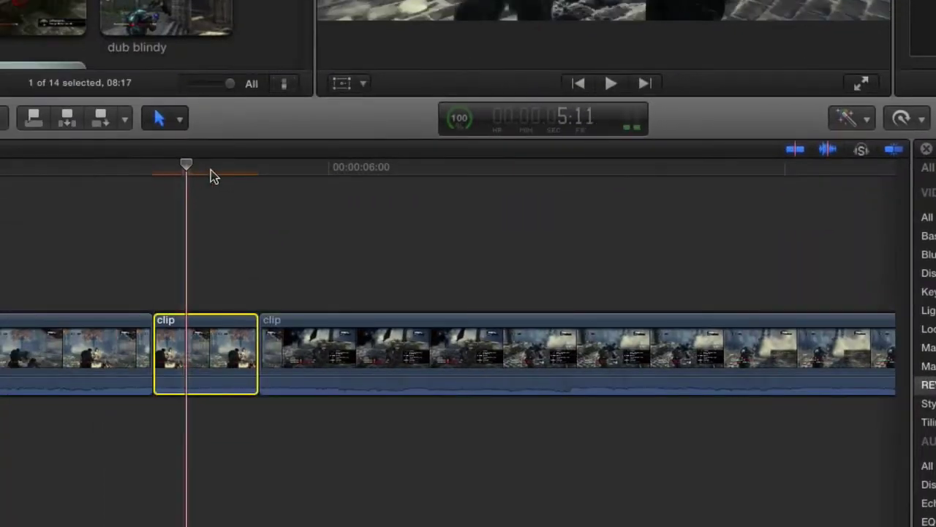
pyautogui.click(259, 174)
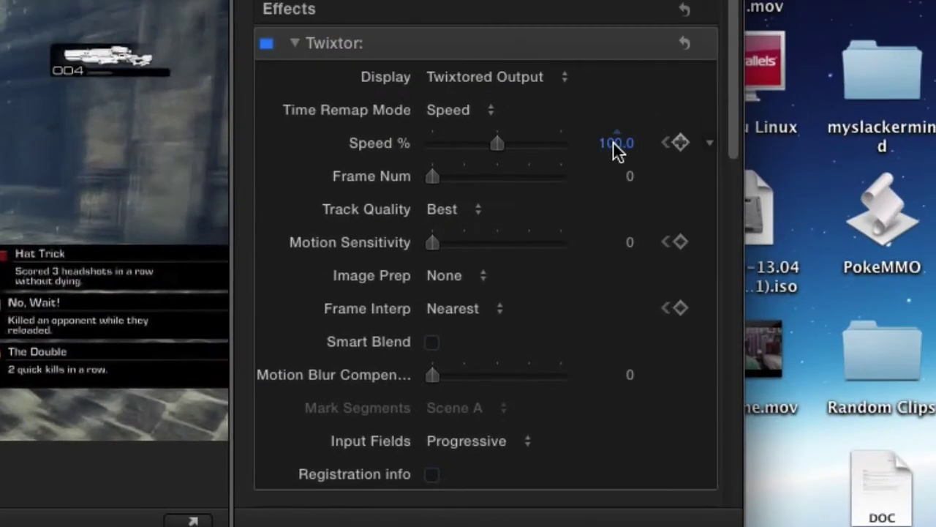
# Keyframe the middle clip's end at Speed % 2 and Motion Sensitivity 70.
pyautogui.click(615, 143)
pyautogui.write('2')
pyautogui.press('Return')
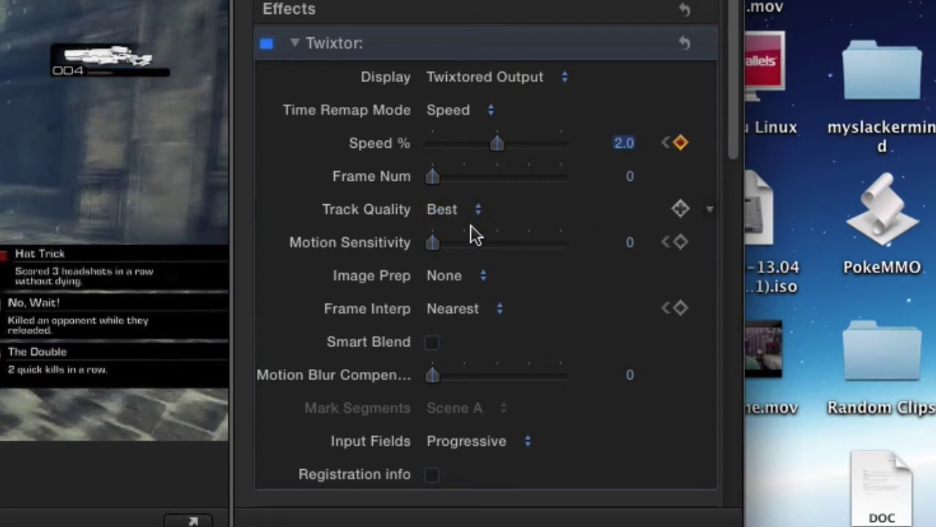
pyautogui.click(631, 243)
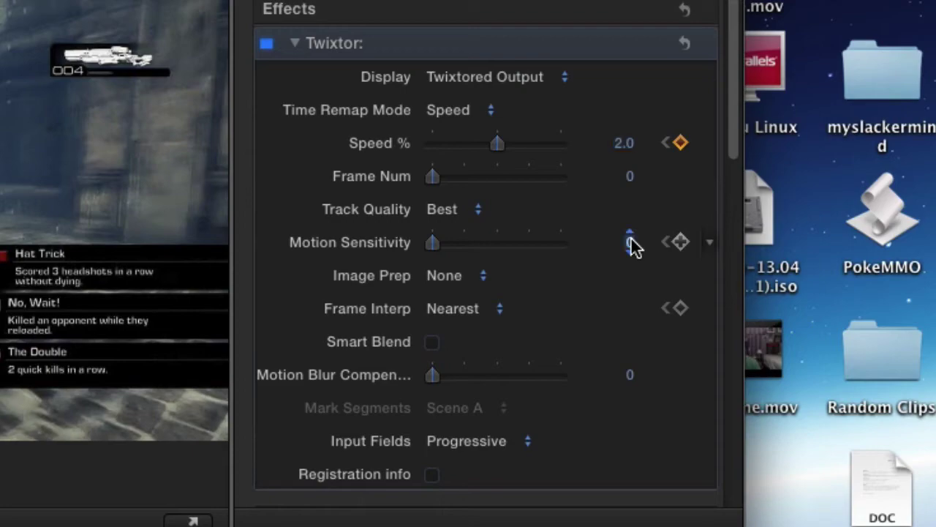
pyautogui.click(630, 243)
pyautogui.write('70')
pyautogui.press('Return')
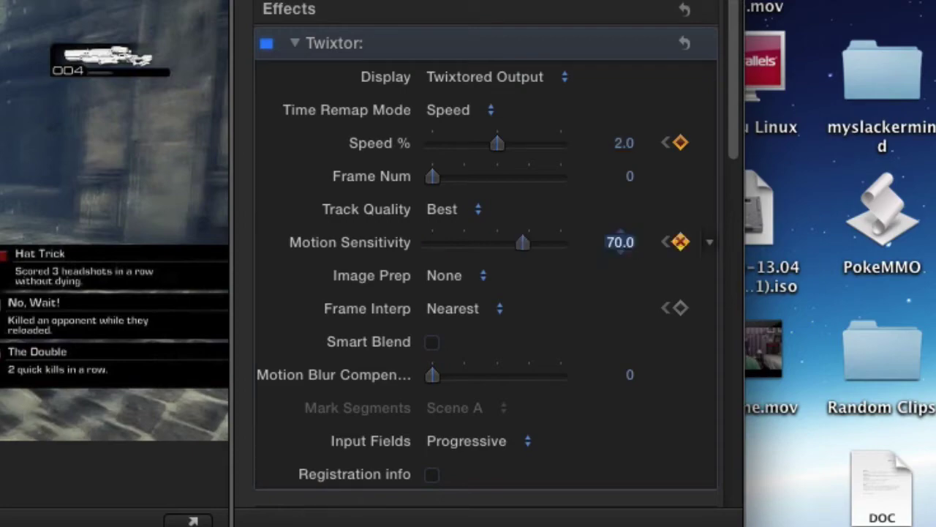
# Choose Blend frame interpolation and check the background tasks list.
pyautogui.click(452, 308)
pyautogui.click(458, 329)
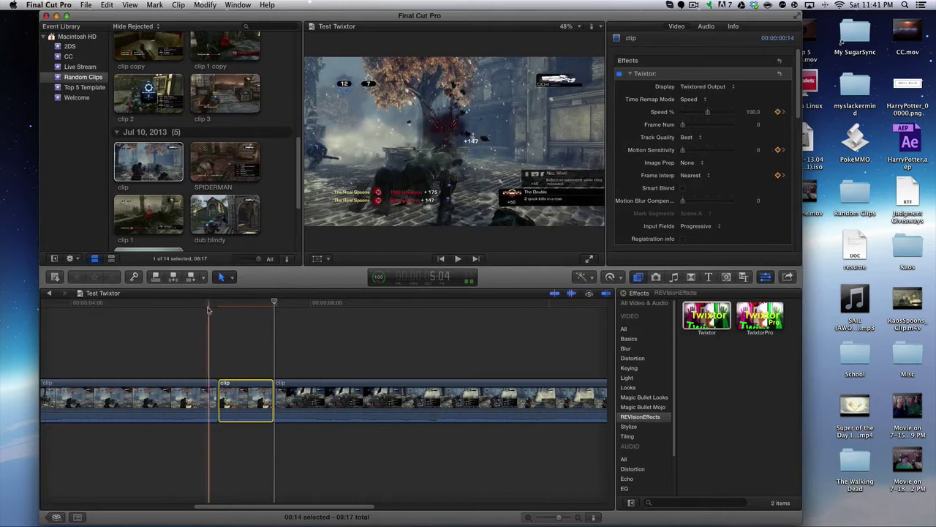
pyautogui.click(208, 329)
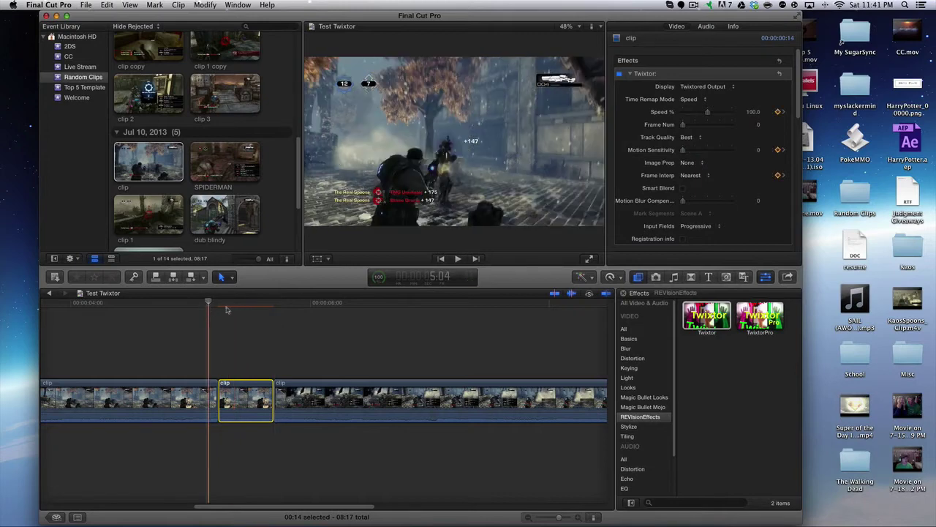
pyautogui.click(380, 277)
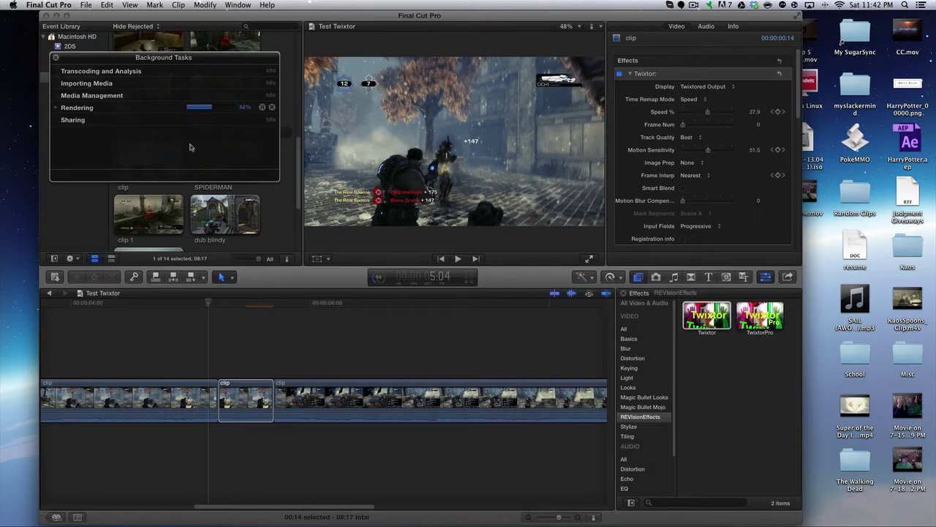
# Close Background Tasks and play the slowed section from just before it.
pyautogui.click(56, 58)
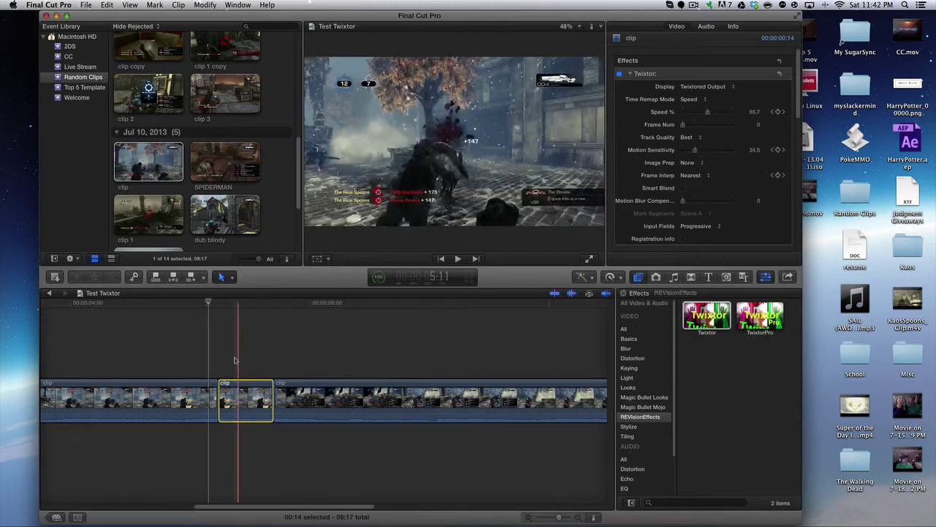
pyautogui.click(182, 312)
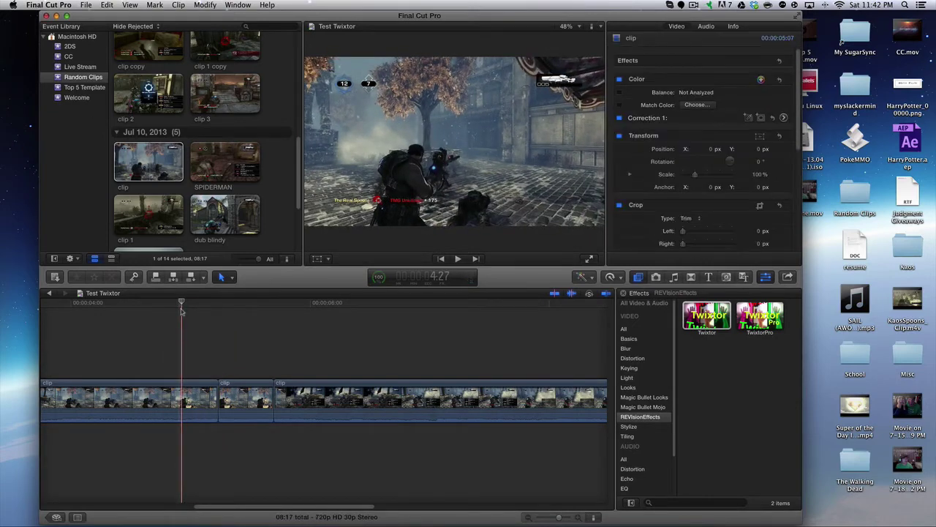
pyautogui.press('space')
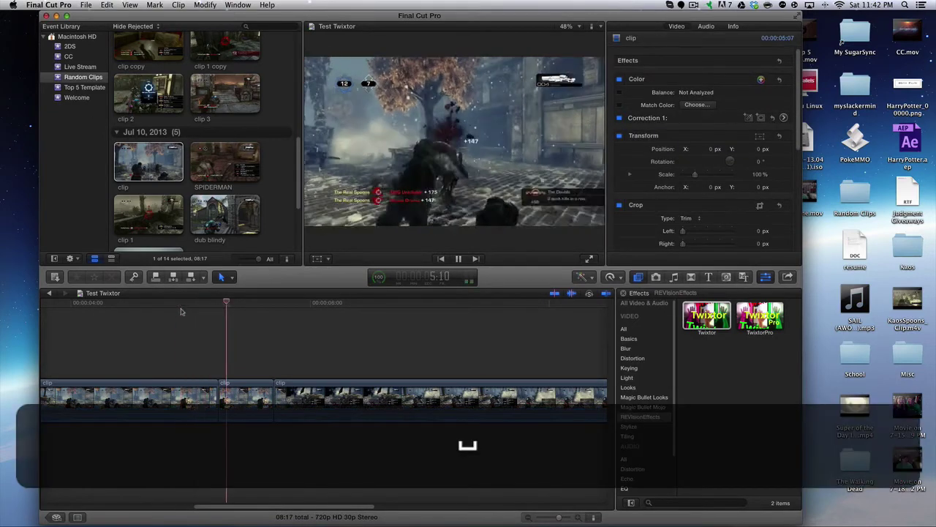
pyautogui.press('space')
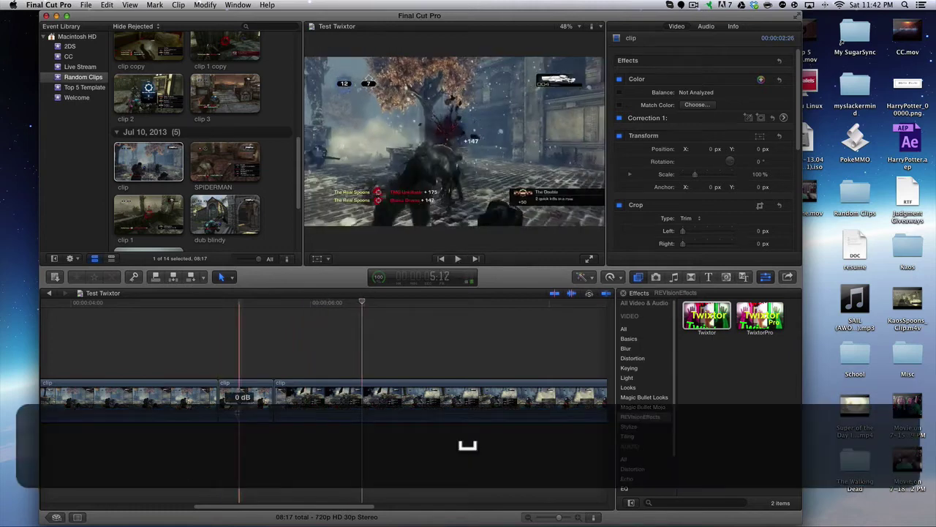
# Select the middle clip to show its Twixtor settings, then park the playhead earlier.
pyautogui.click(237, 416)
pyautogui.click(235, 416)
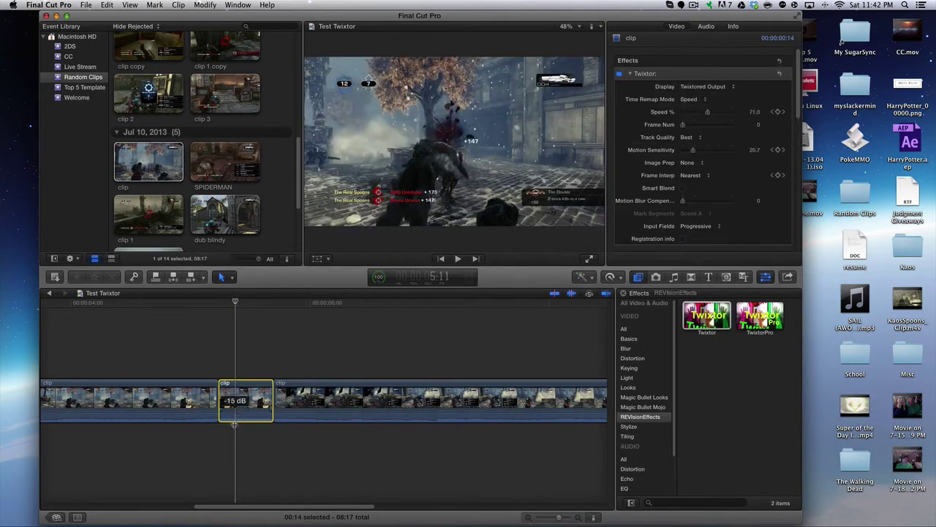
pyautogui.click(201, 336)
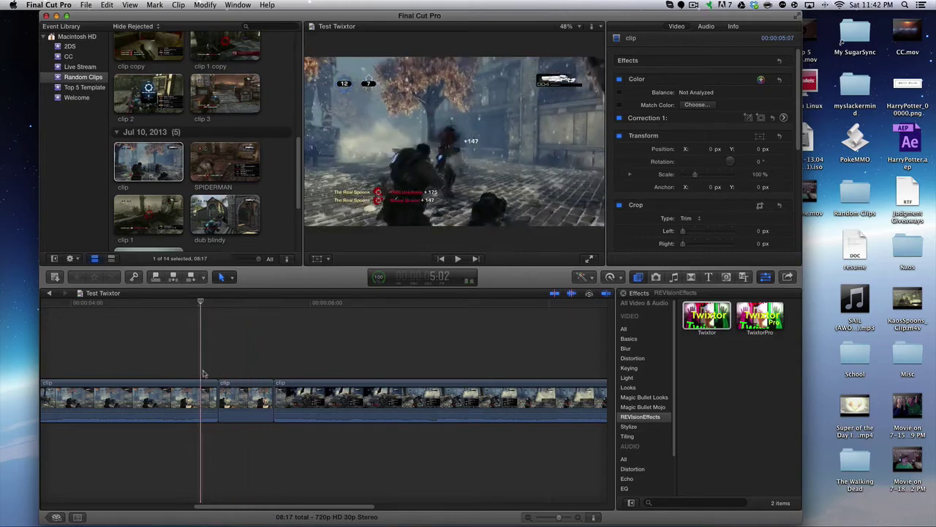
# Extend the slowed middle clip's right edge so the sequence runs 08:26, then check background tasks.
pyautogui.press('space')
pyautogui.press('space')
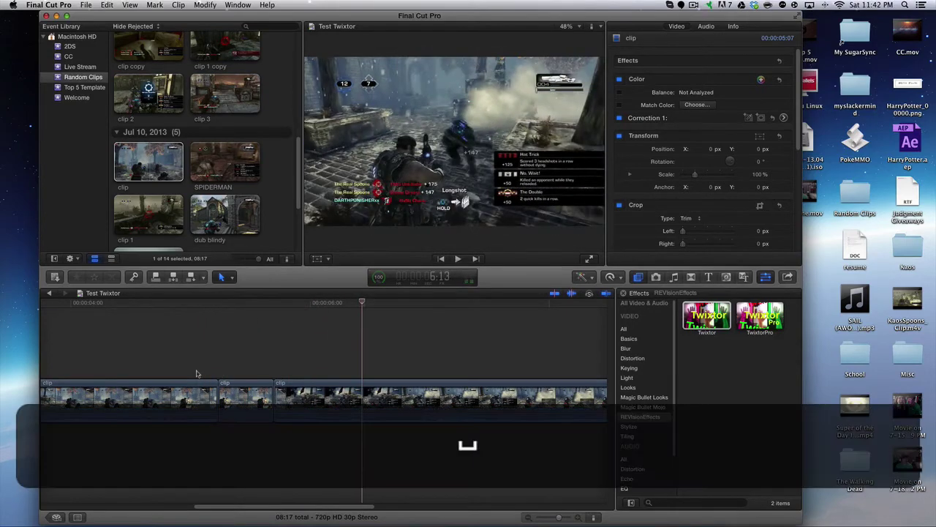
pyautogui.click(261, 399)
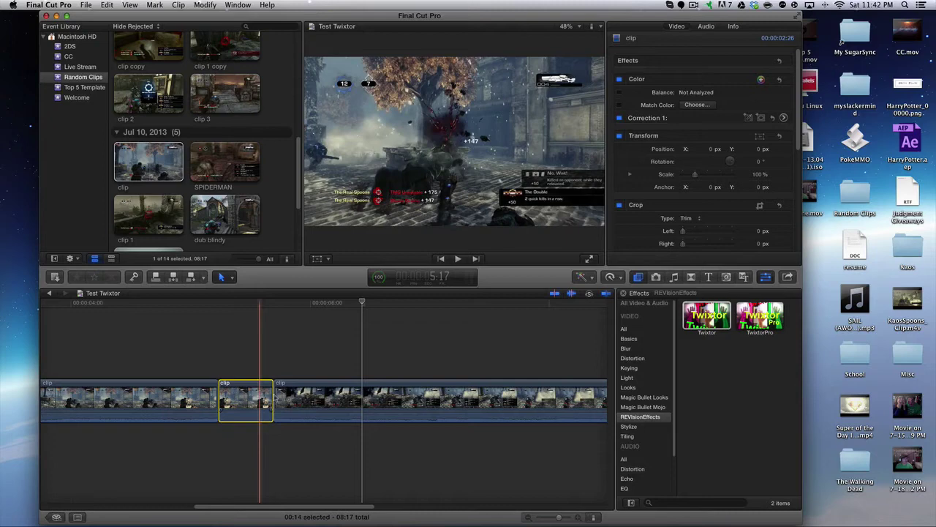
pyautogui.moveTo(273, 399); pyautogui.dragTo(308, 401)
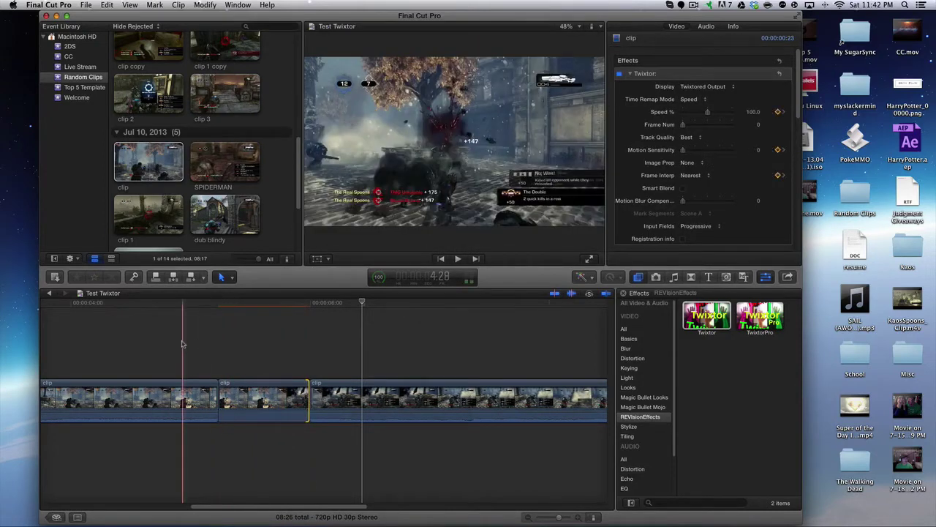
pyautogui.click(189, 345)
pyautogui.click(378, 277)
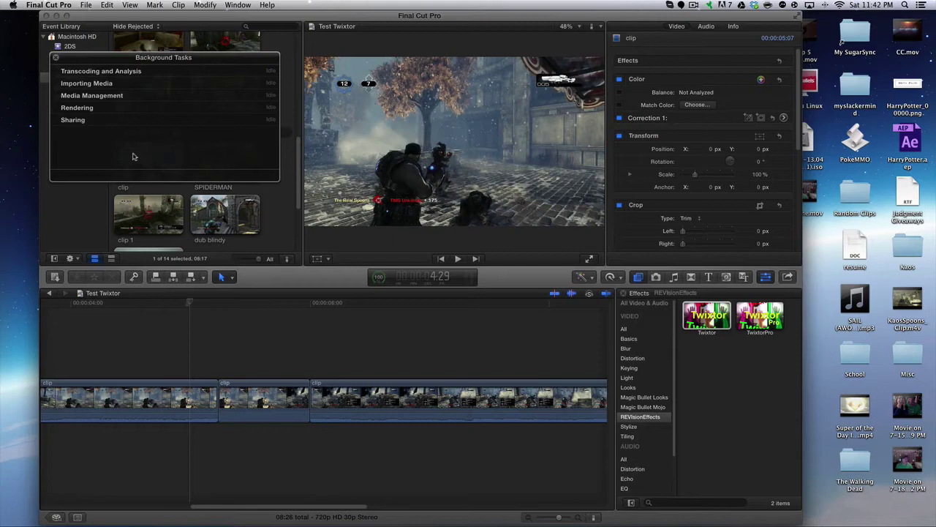
# Play back the three-piece sequence from just before the slowed section.
pyautogui.click(161, 307)
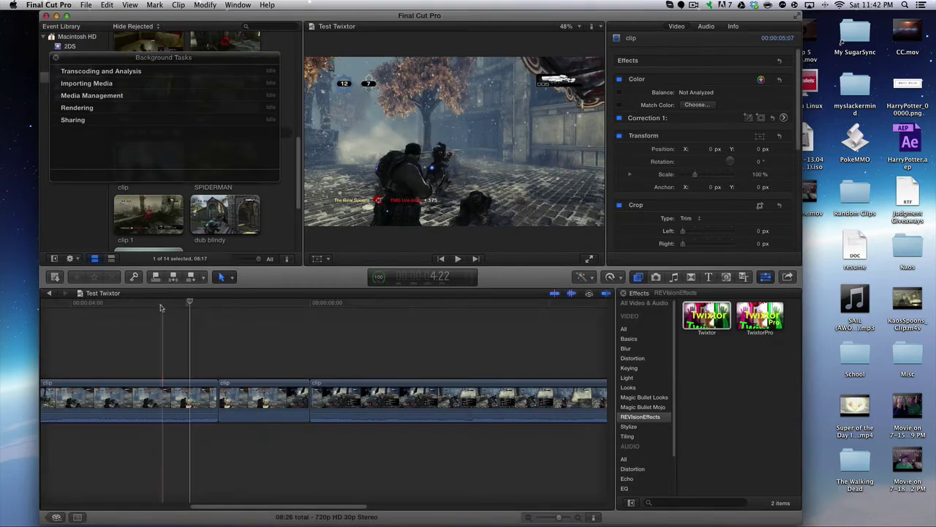
pyautogui.press('space')
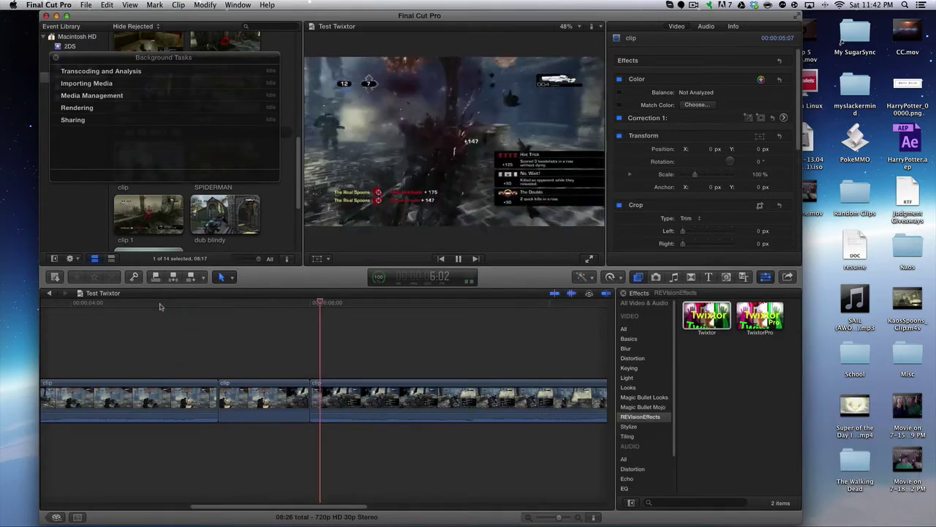
pyautogui.press('space')
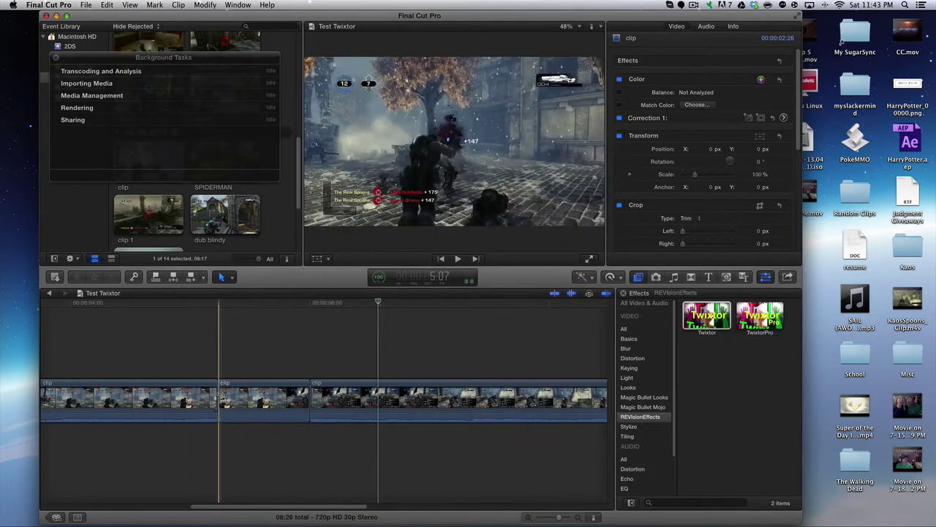
# Lengthen the slowed middle clip, bringing the project to 09:06, and reveal its animation lanes.
pyautogui.moveTo(221, 399); pyautogui.dragTo(179, 400)
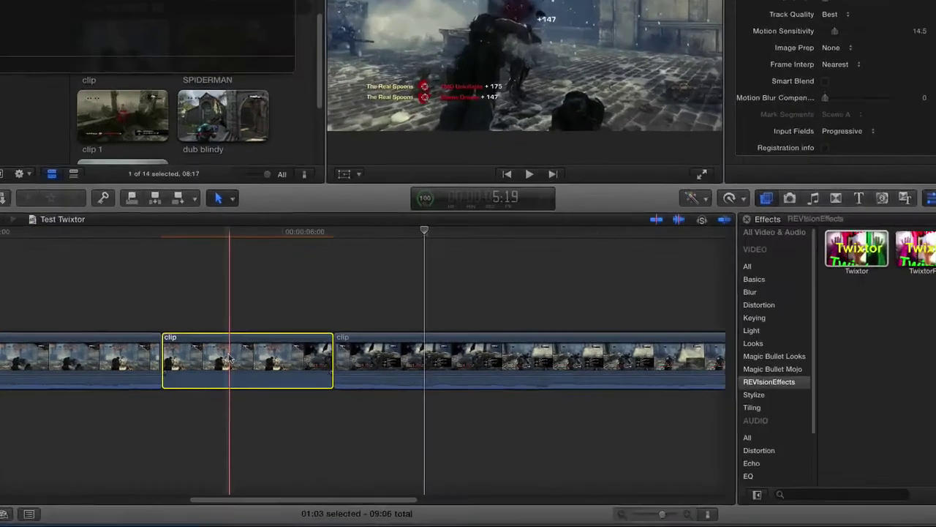
pyautogui.rightClick(230, 398)
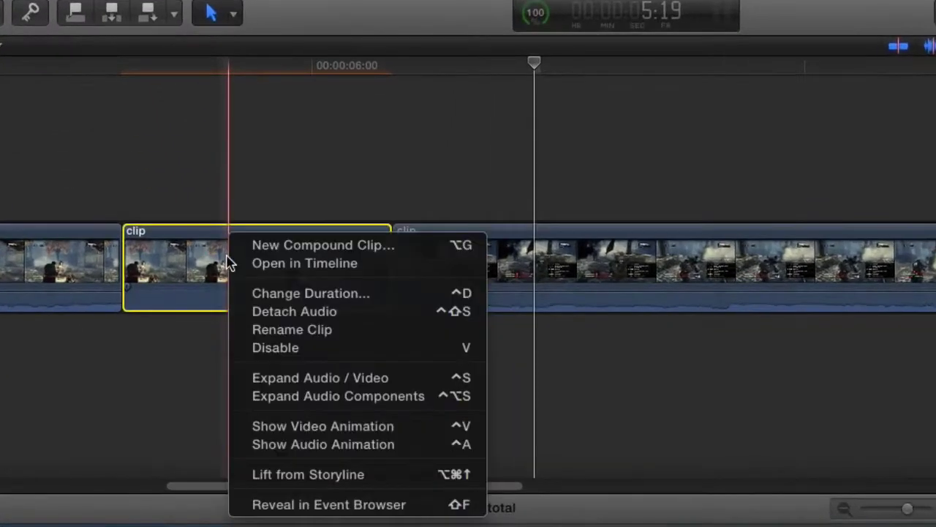
pyautogui.click(288, 431)
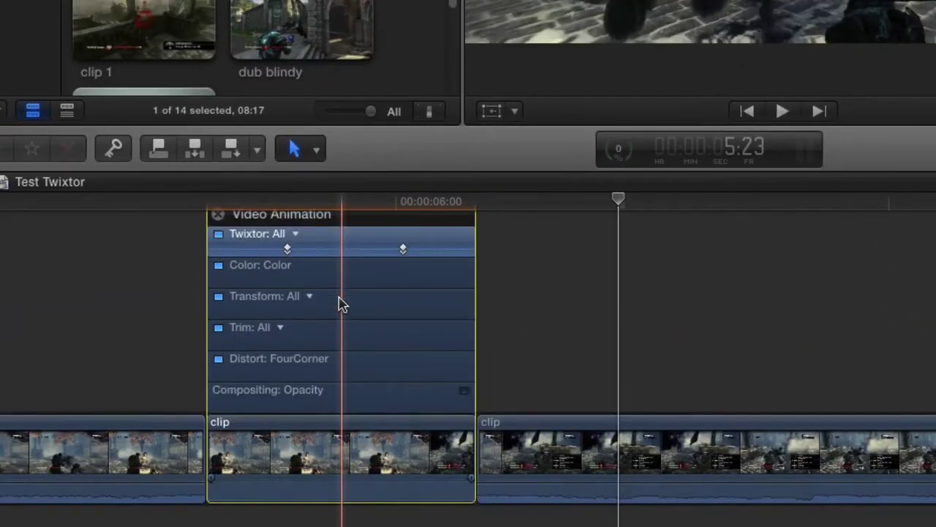
# Move the two Twixtor keyframes earlier, to 5:06 and 5:16.
pyautogui.click(287, 256)
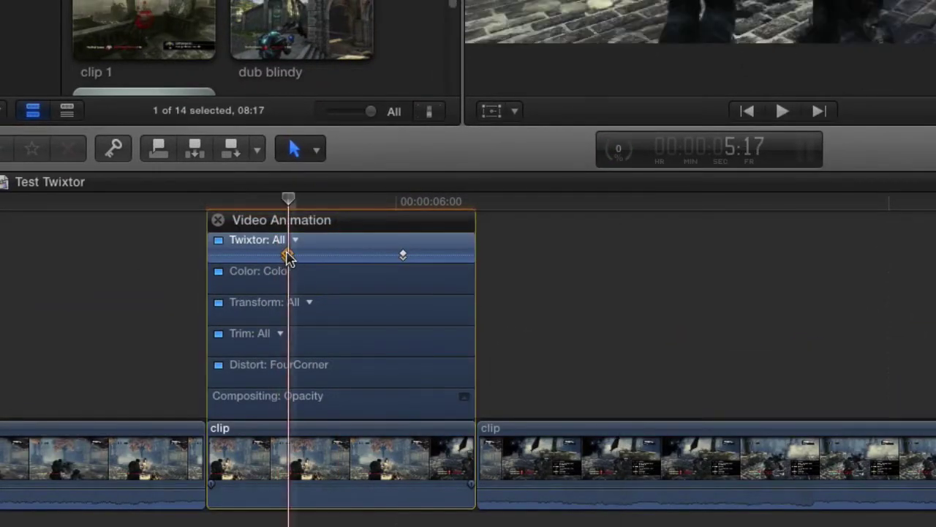
pyautogui.moveTo(286, 255); pyautogui.dragTo(262, 256)
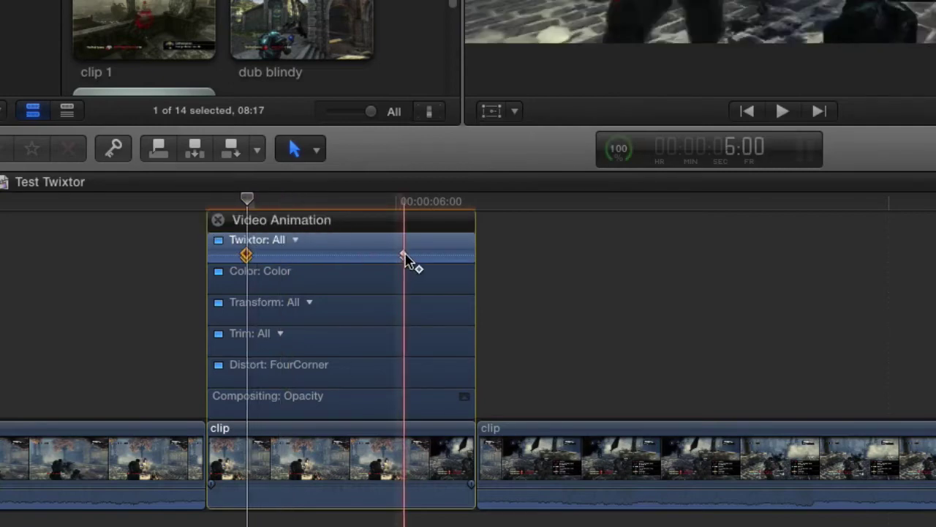
pyautogui.click(404, 256)
pyautogui.moveTo(404, 256); pyautogui.dragTo(371, 261)
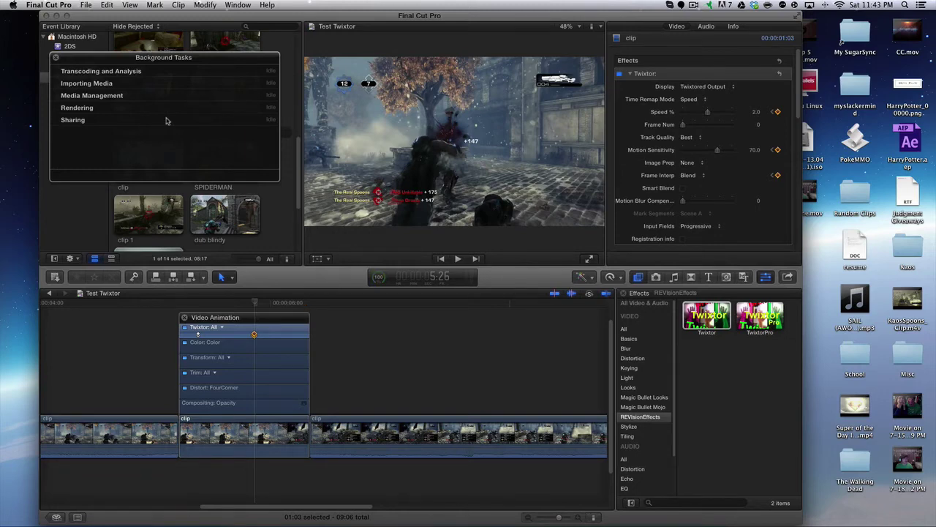
pyautogui.click(120, 303)
pyautogui.press('space')
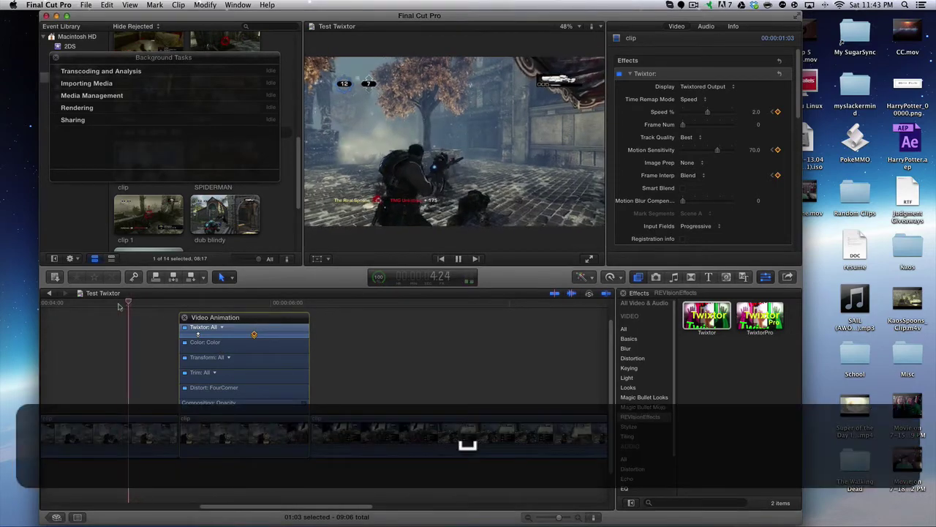
pyautogui.press('space')
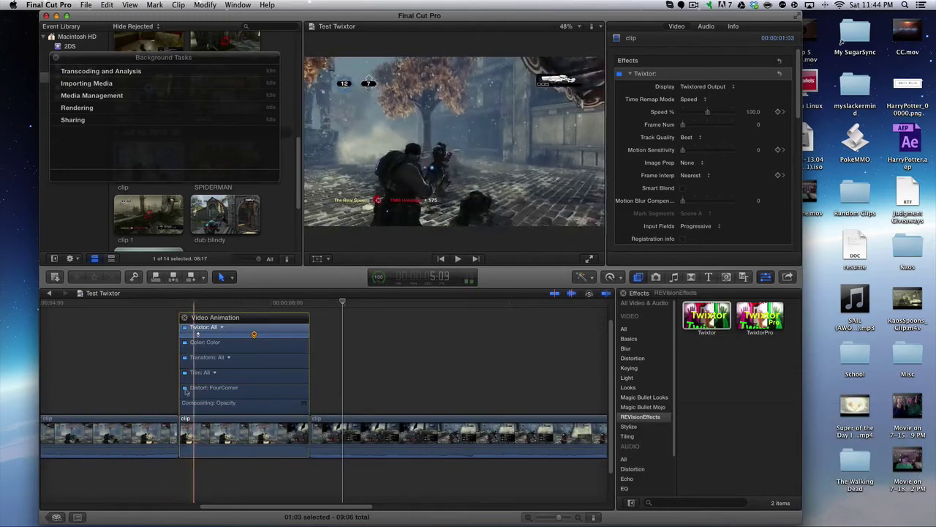
pyautogui.press('space')
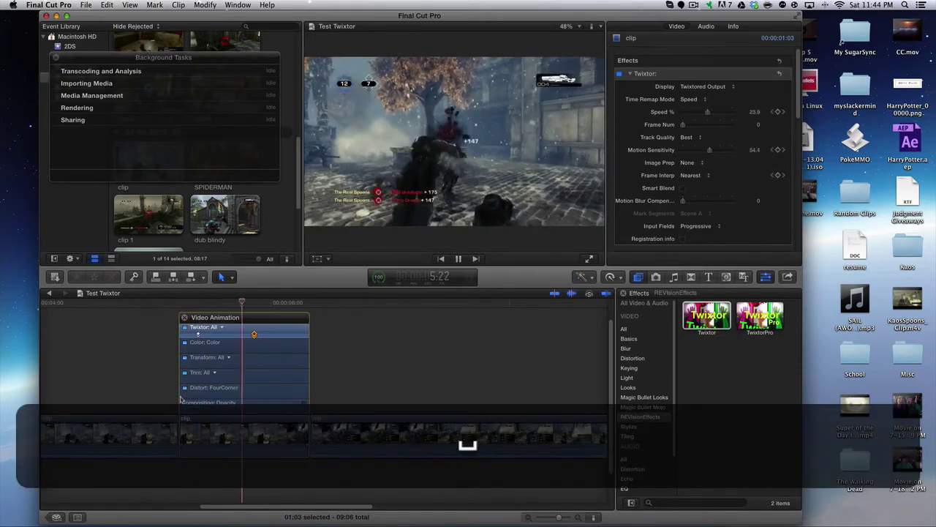
pyautogui.press('space')
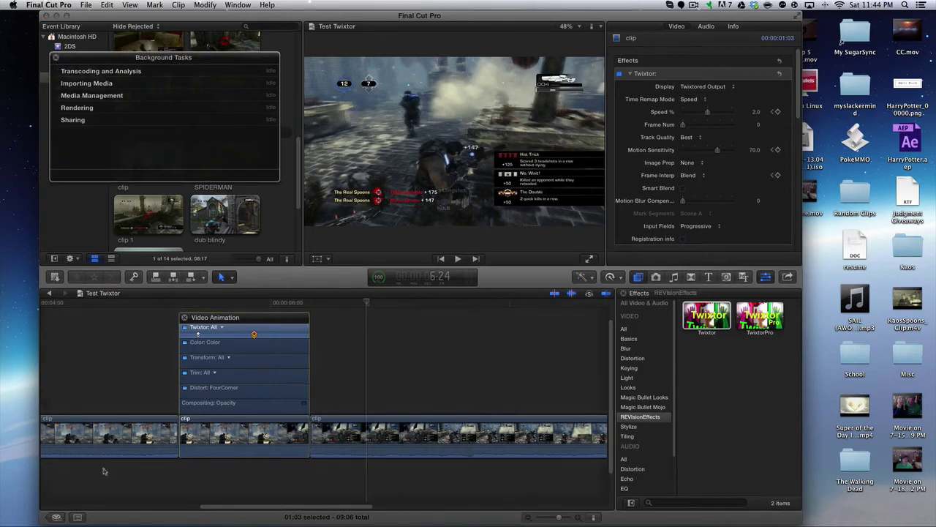
# Open the Random Clips project from the Project Library and zoom its timeline to fit.
pyautogui.click(55, 518)
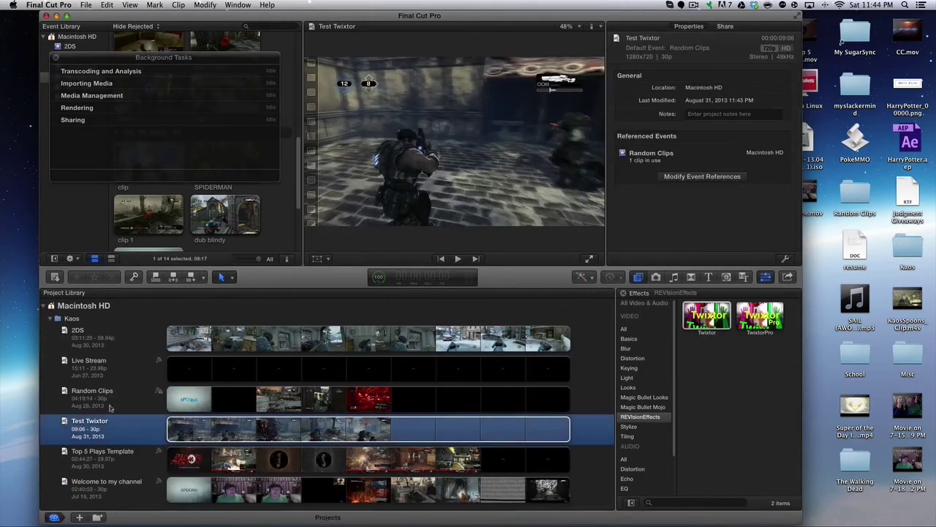
pyautogui.click(112, 408)
pyautogui.doubleClick(112, 408)
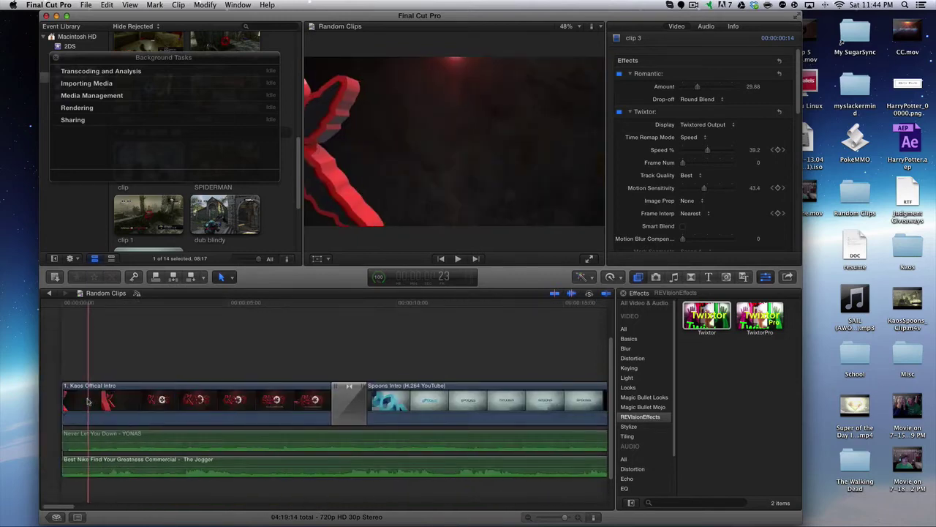
pyautogui.press('super+minus')
pyautogui.press('super+minus')
pyautogui.press('super+minus')
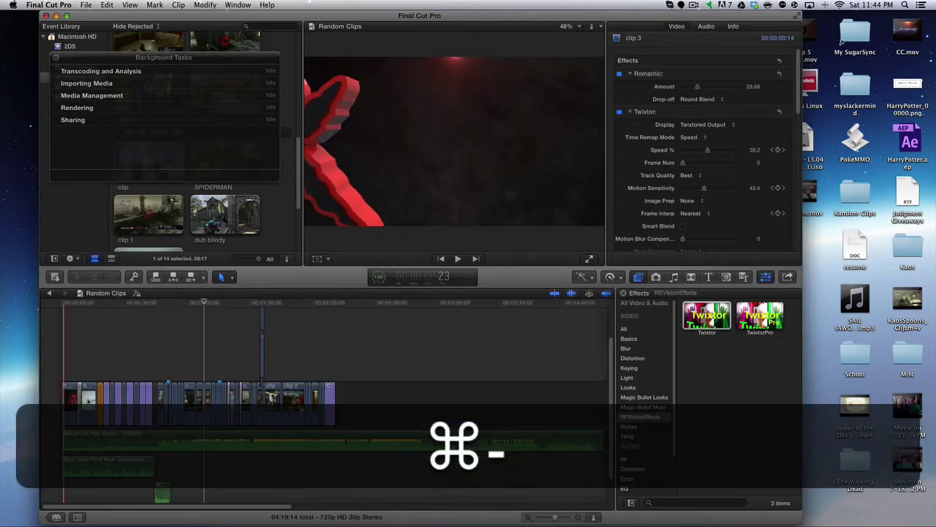
pyautogui.press('super+equal')
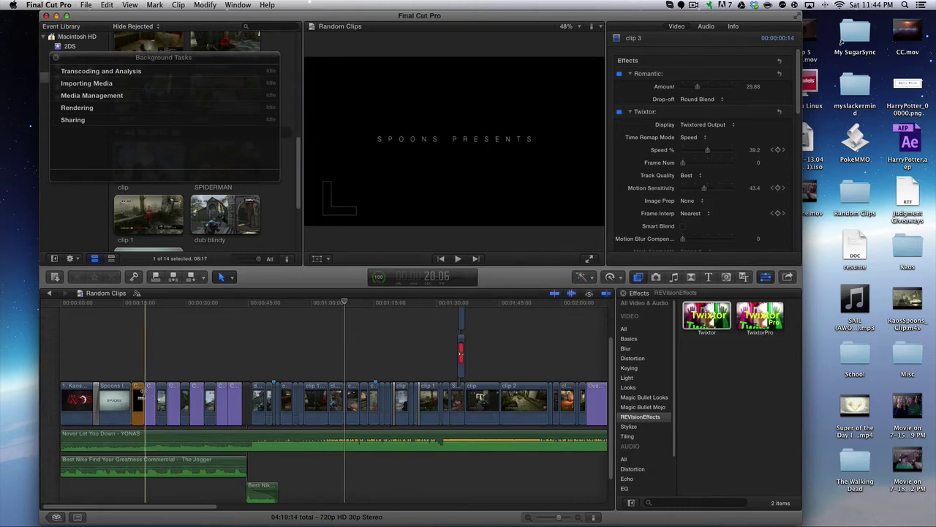
# Raise the volume and play through the Random Clips montage, then stop playback.
pyautogui.press('XF86AudioRaiseVolume')
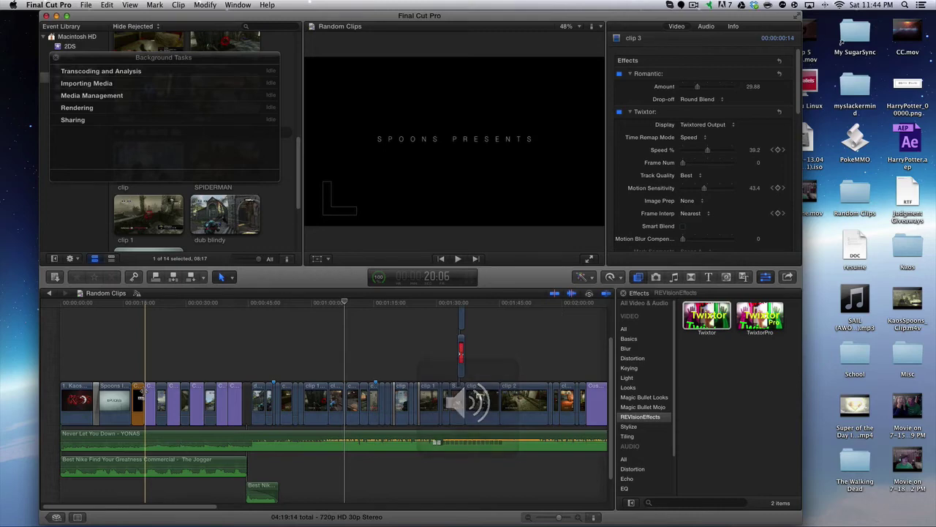
pyautogui.press('space')
pyautogui.press('space')
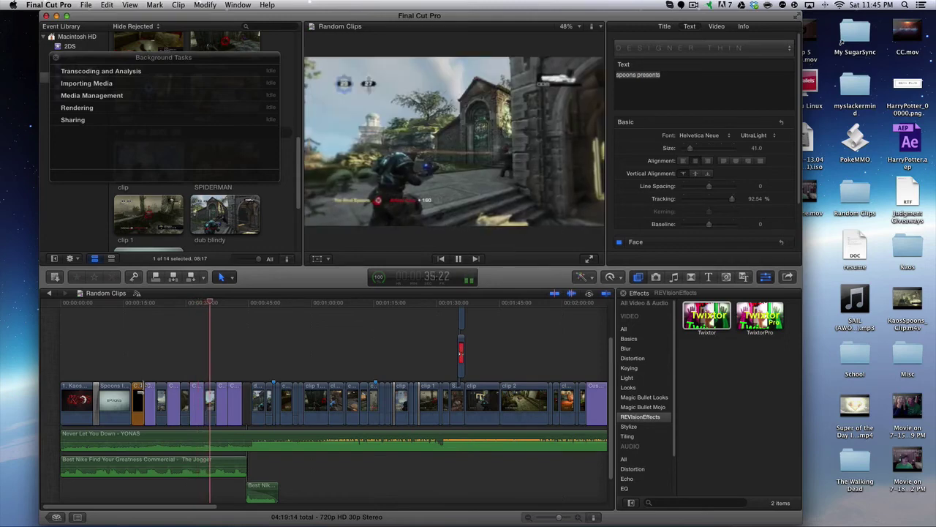
pyautogui.press('space')
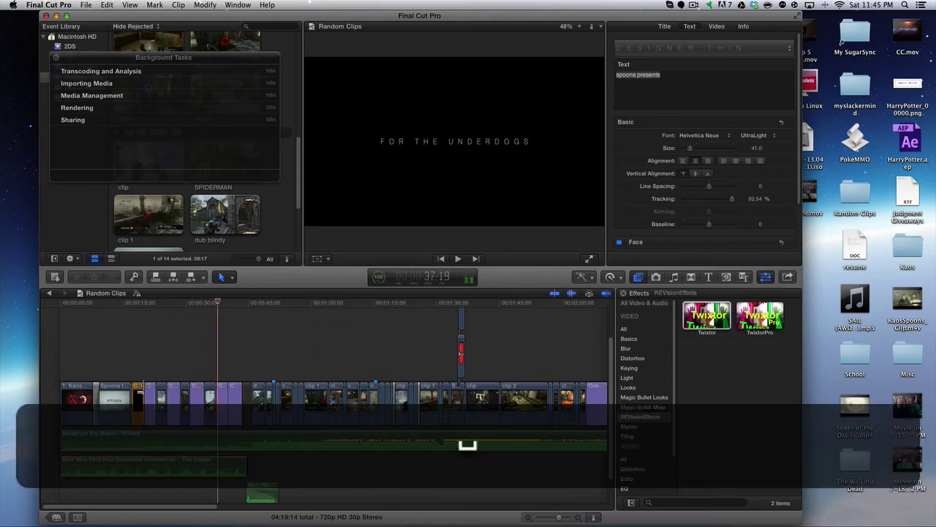
# Reopen Test Twixtor from the Project Library and zoom out to its full 09:06 timeline.
pyautogui.click(57, 517)
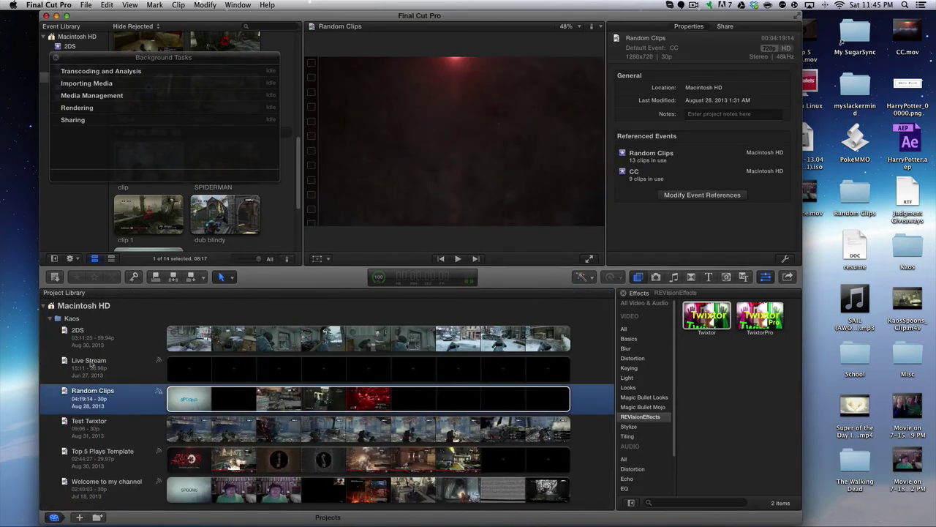
pyautogui.doubleClick(122, 434)
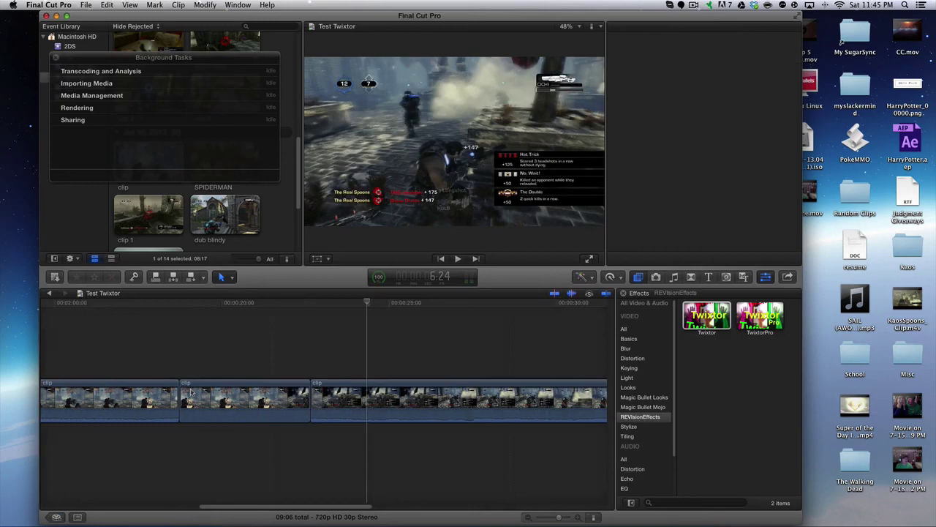
pyautogui.press('super+minus')
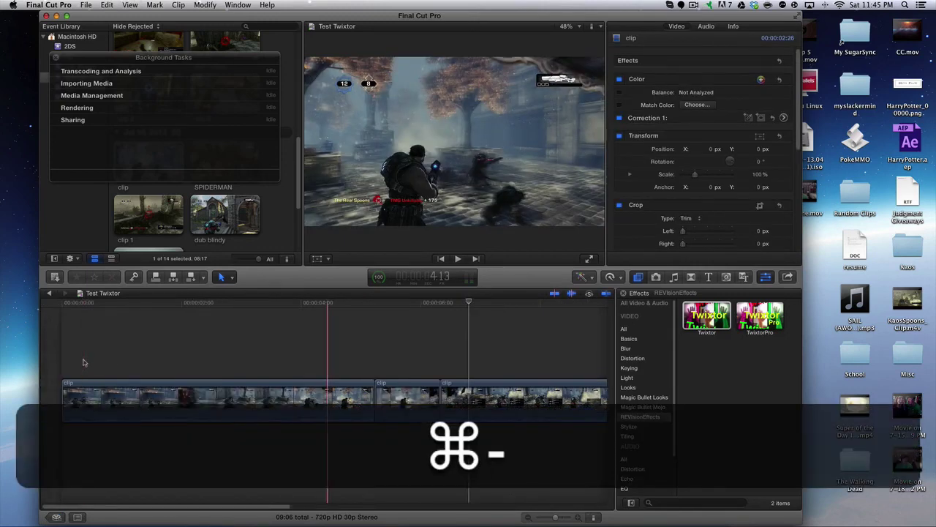